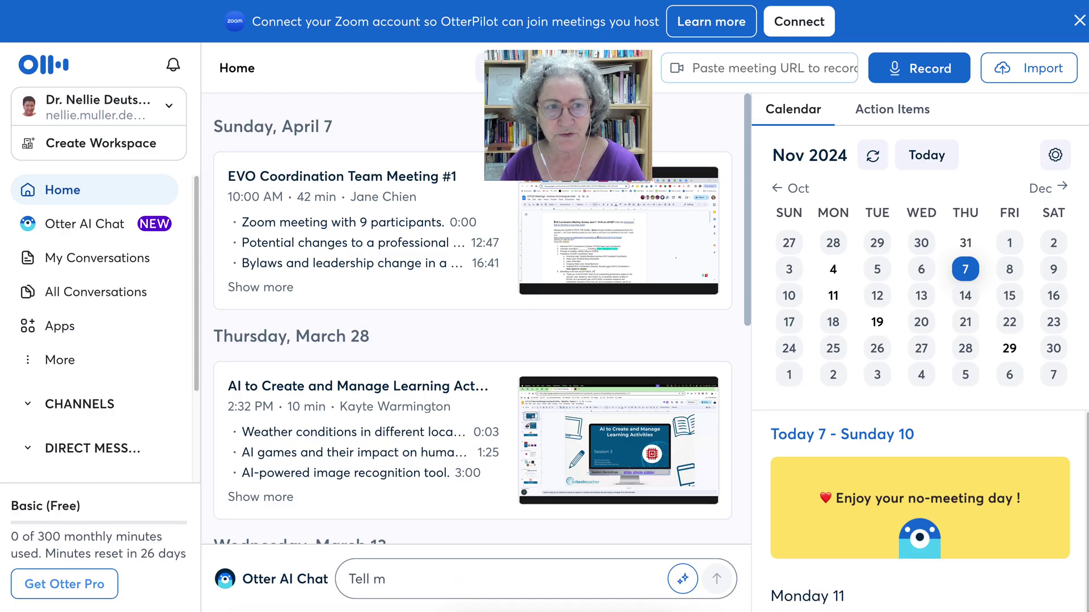
pyautogui.write('C')
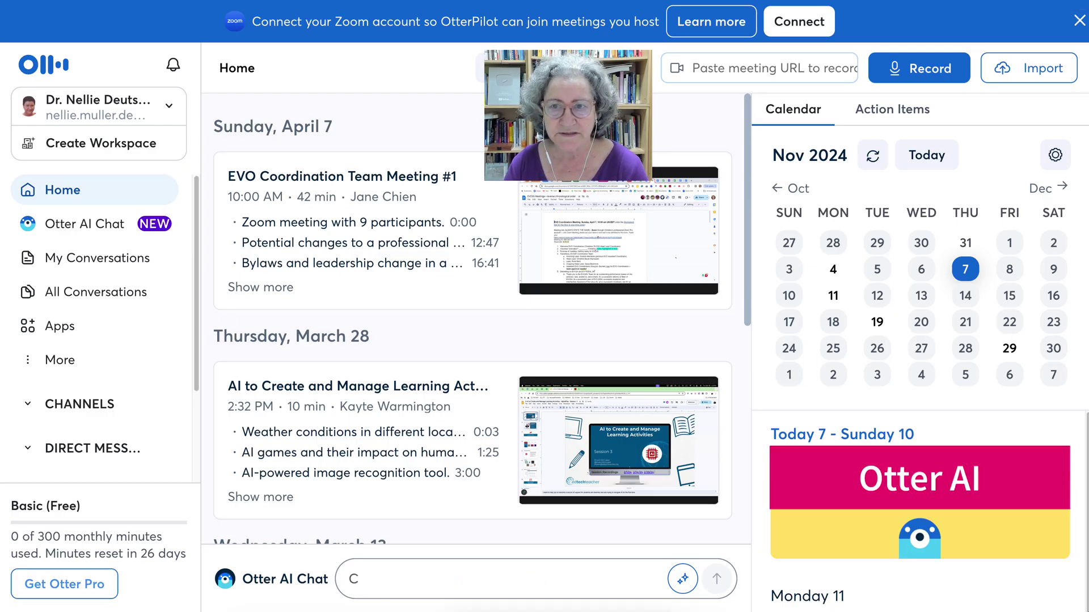
pyautogui.write('an you give me a breakdown of the time spent on')
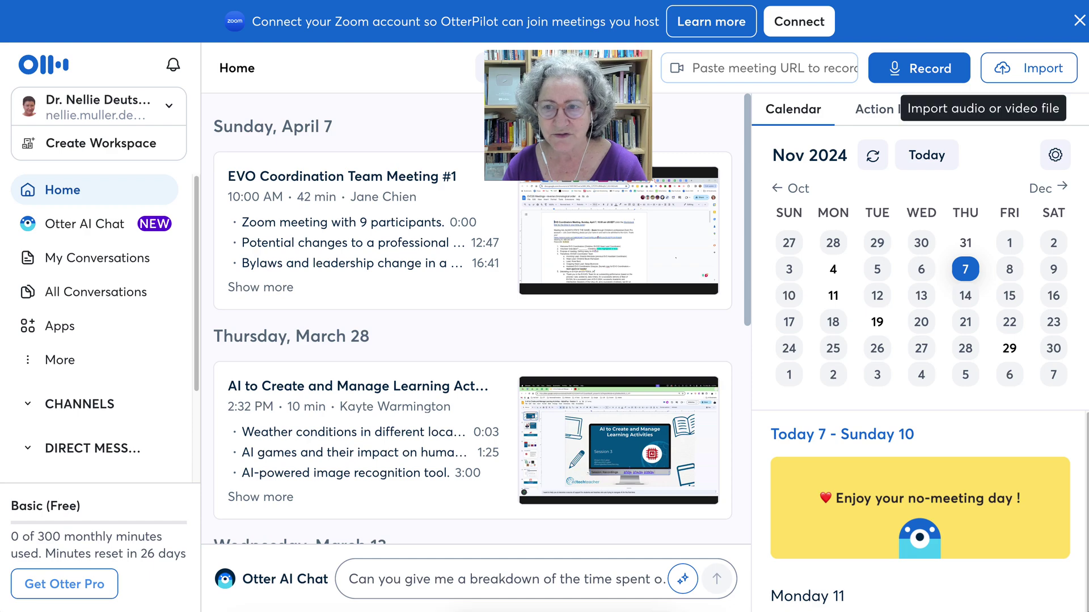
# Import the recently downloaded "Using AI to Promote CT" WAV file for transcription and open its transcript
pyautogui.click(1029, 68)
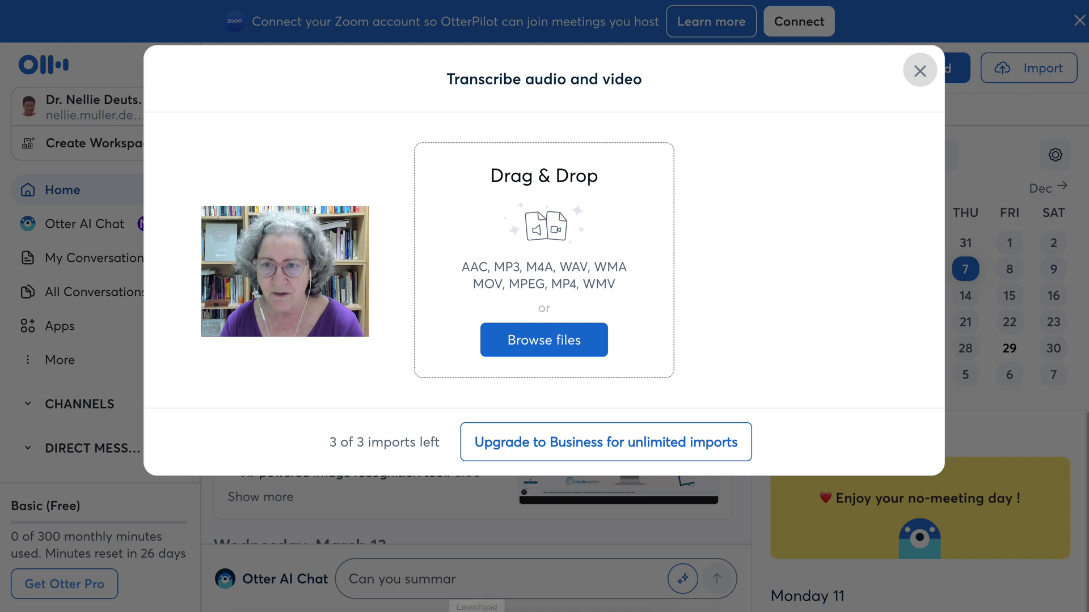
pyautogui.click(1038, 0)
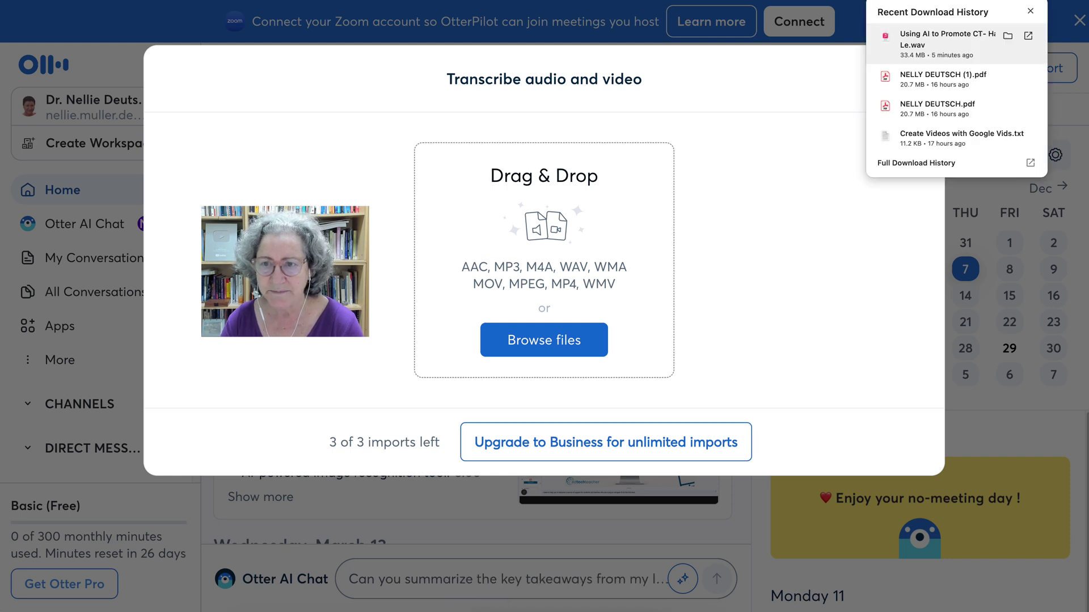
pyautogui.moveTo(930, 41); pyautogui.dragTo(577, 210)
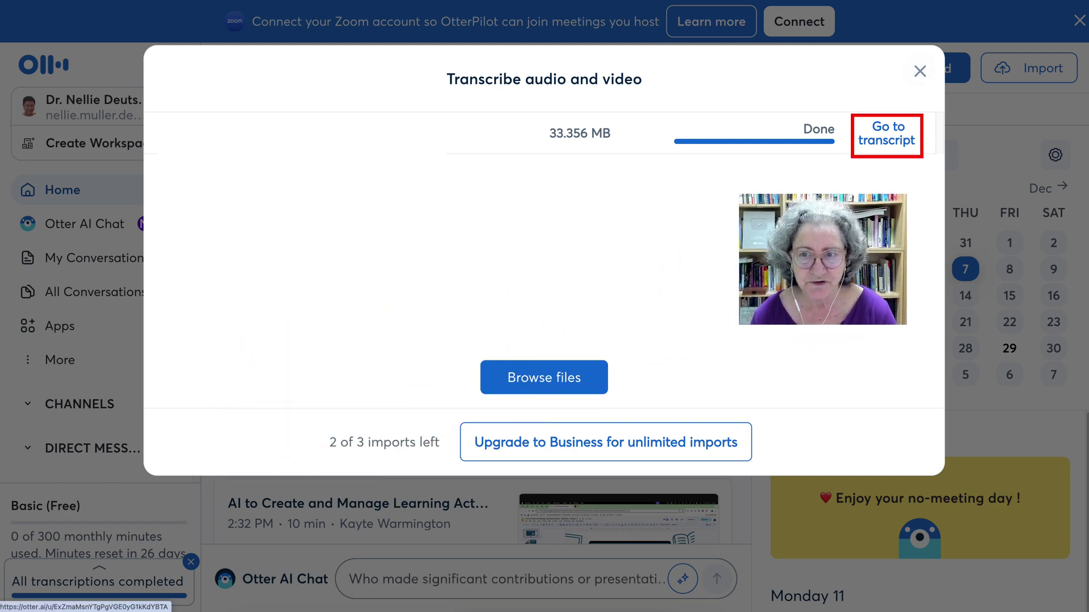
pyautogui.click(886, 133)
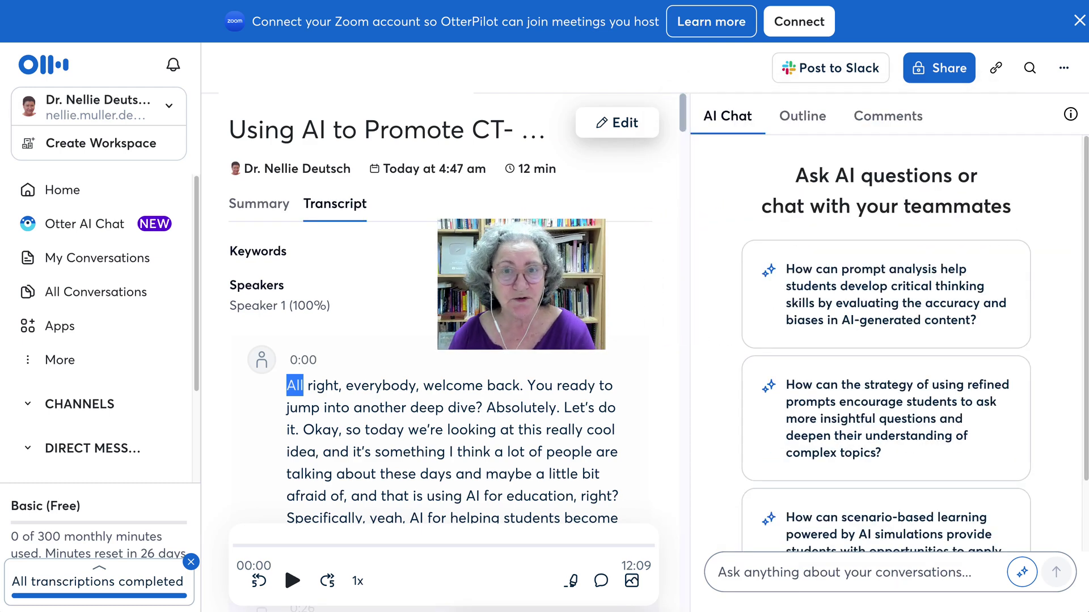
# Look over the beginning of the transcript and the suggested AI Chat questions
pyautogui.scroll(-1, 439, 340)
pyautogui.scroll(-1, 440, 340)
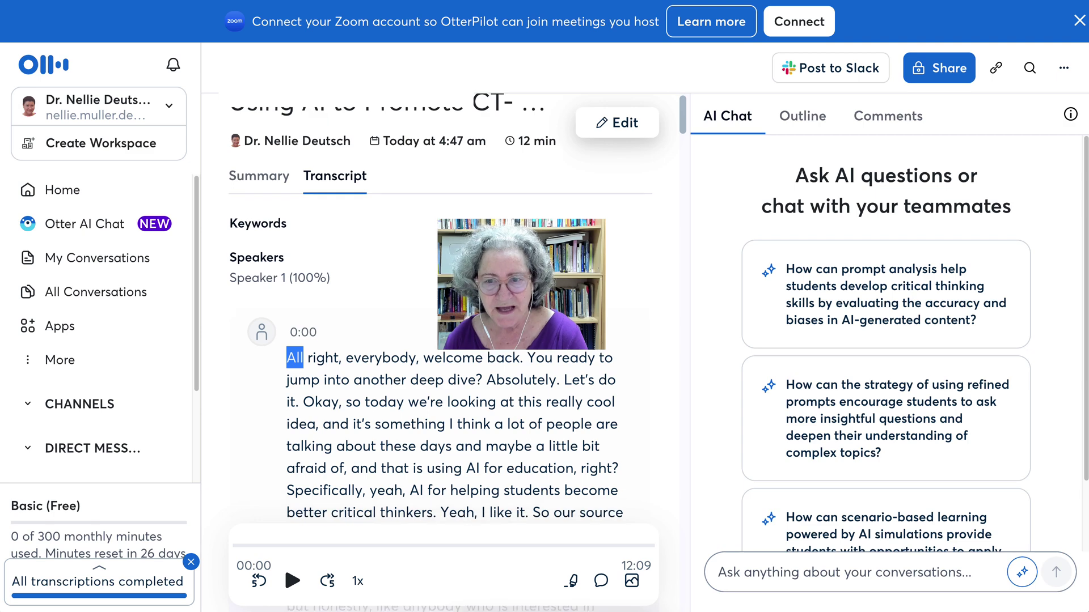
pyautogui.scroll(1, 440, 340)
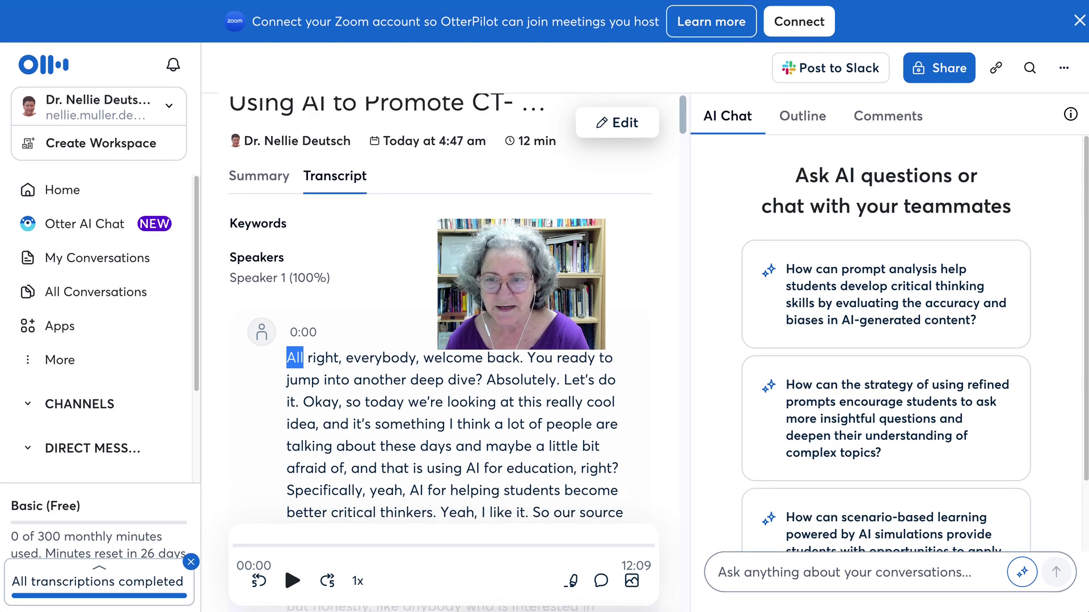
pyautogui.click(802, 116)
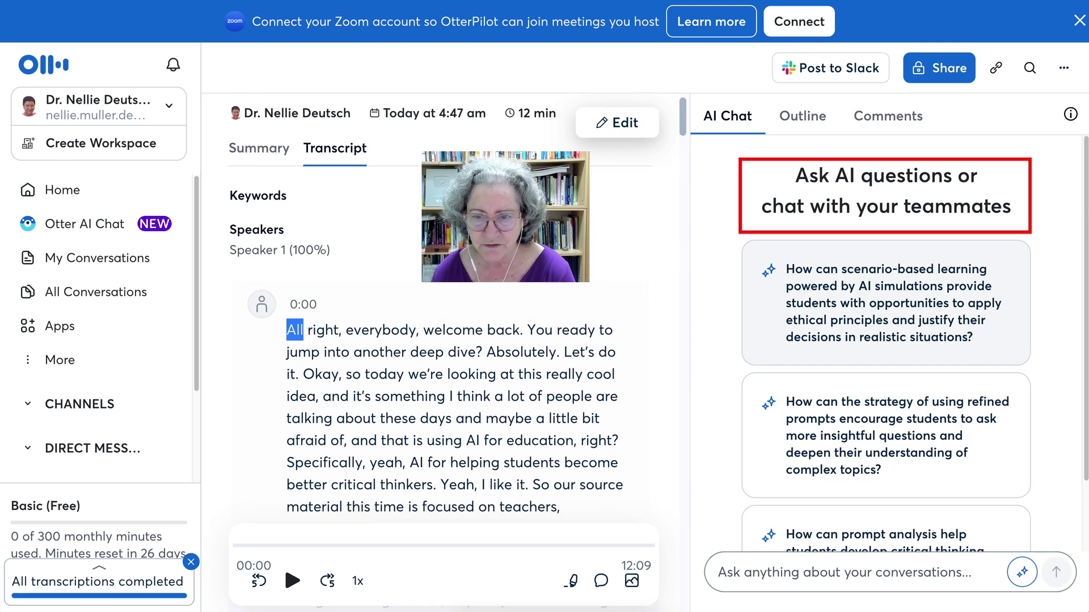
pyautogui.scroll(-2, 886, 338)
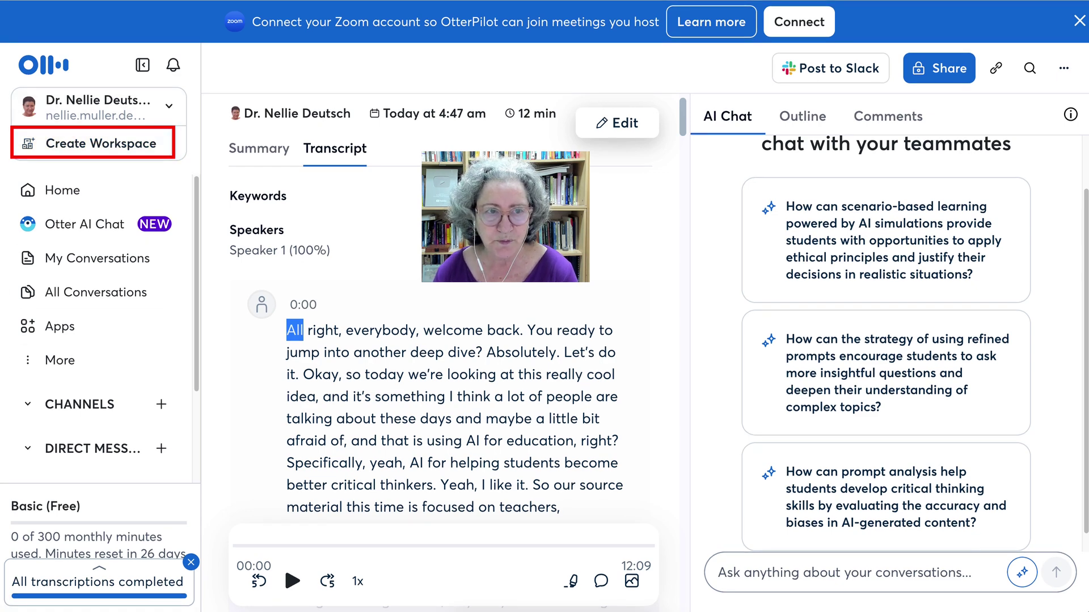
pyautogui.scroll(-3, 439, 341)
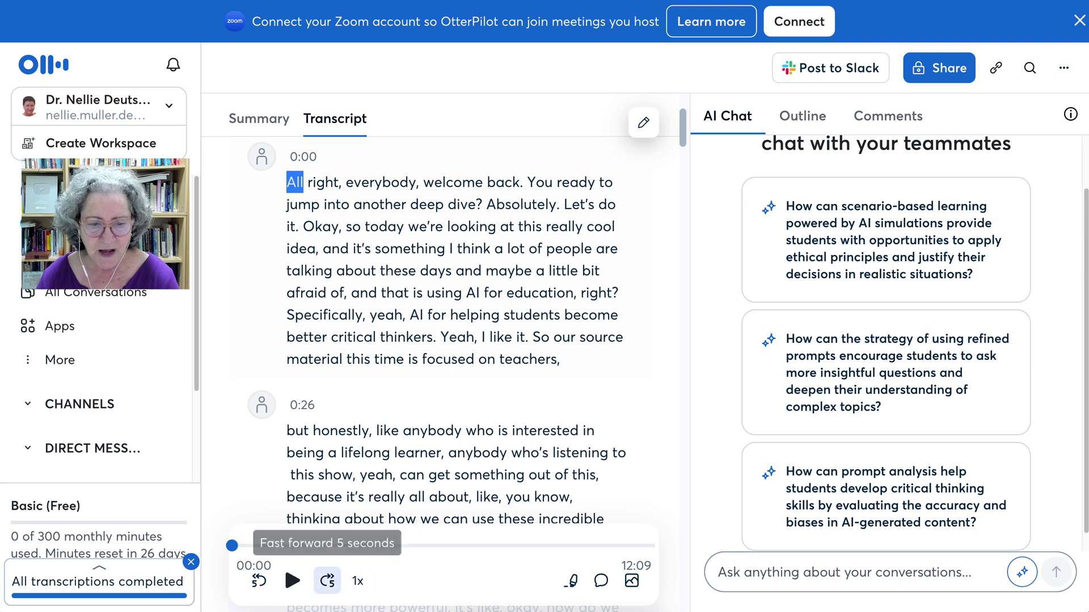
# Play the first few seconds of the recording from the start and pause playback
pyautogui.click(285, 565)
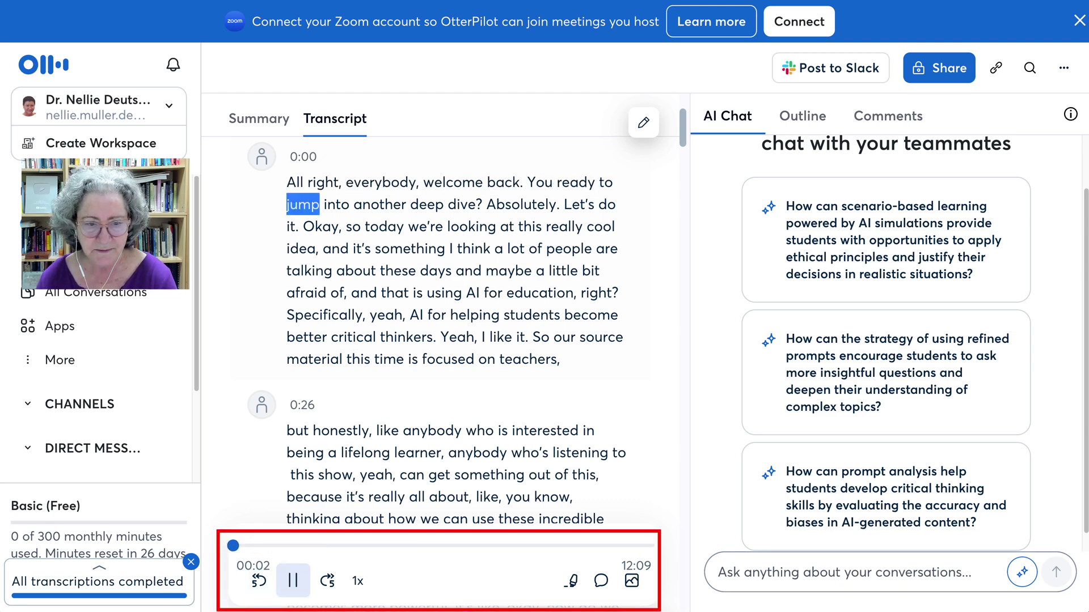
pyautogui.click(284, 566)
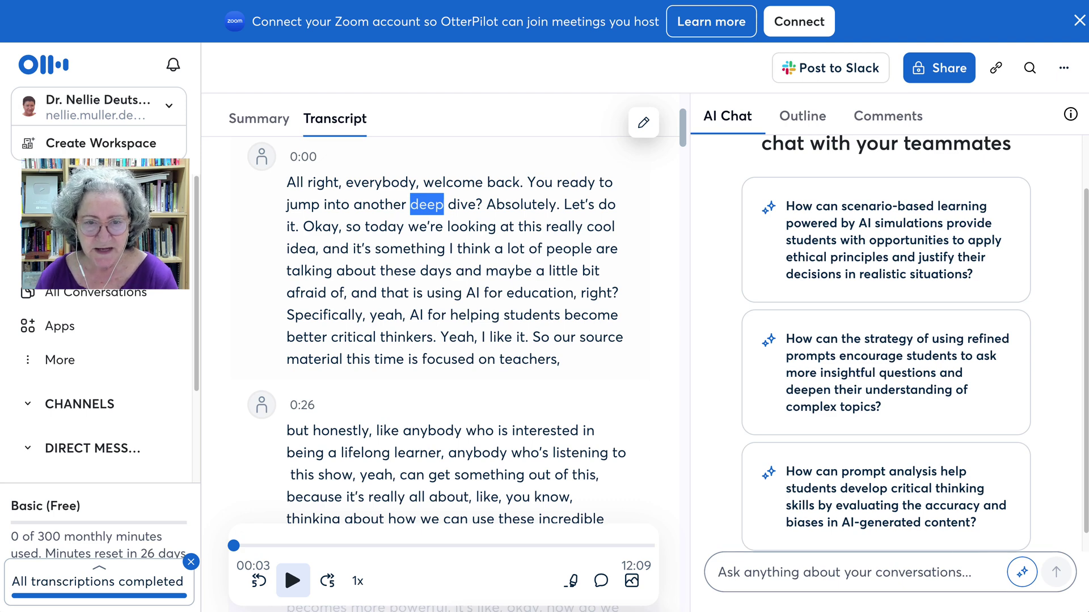
pyautogui.click(284, 566)
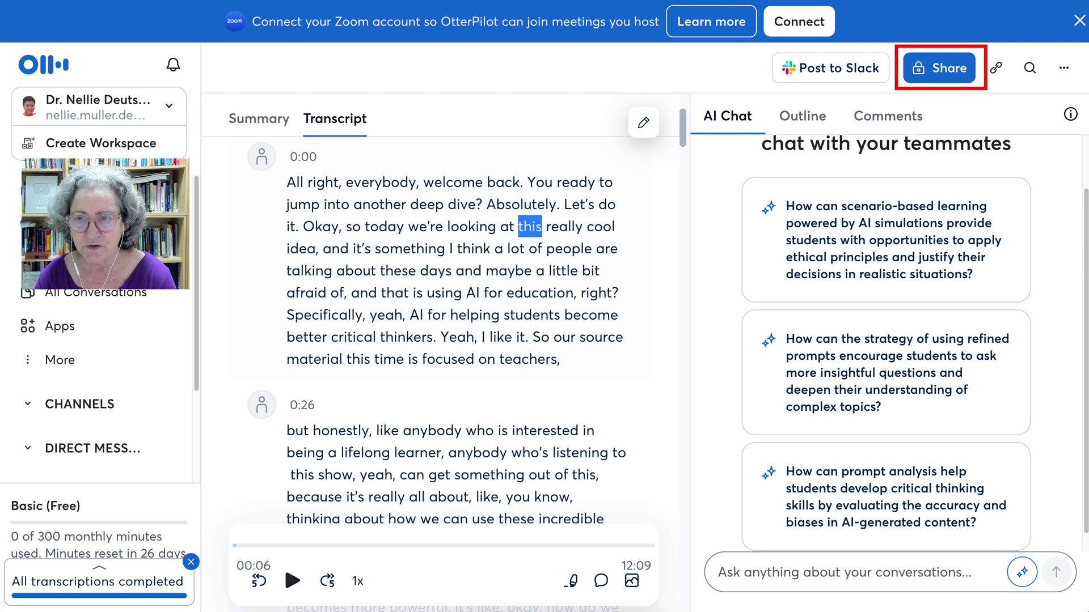
# Share the conversation with anyone with the link, set the role for added people to Viewer, and copy the link
pyautogui.click(941, 0)
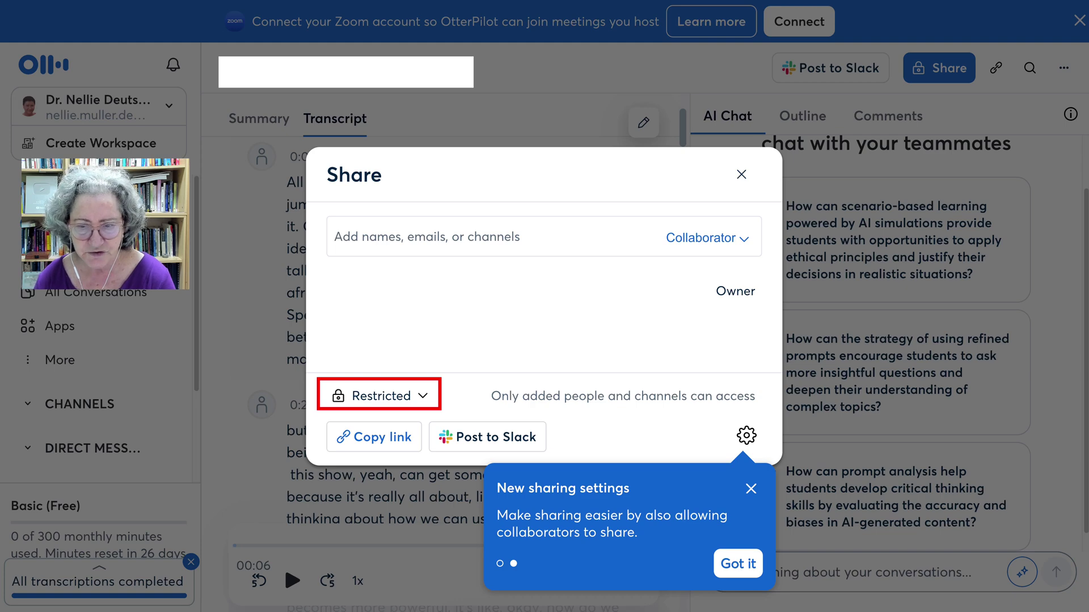
pyautogui.click(737, 563)
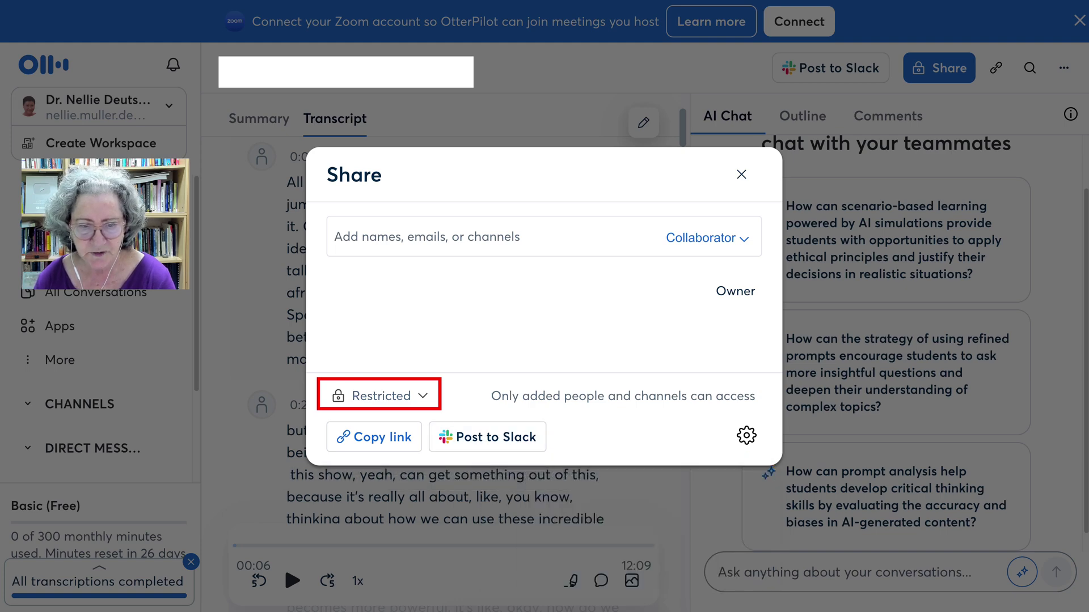
pyautogui.click(381, 396)
pyautogui.click(397, 439)
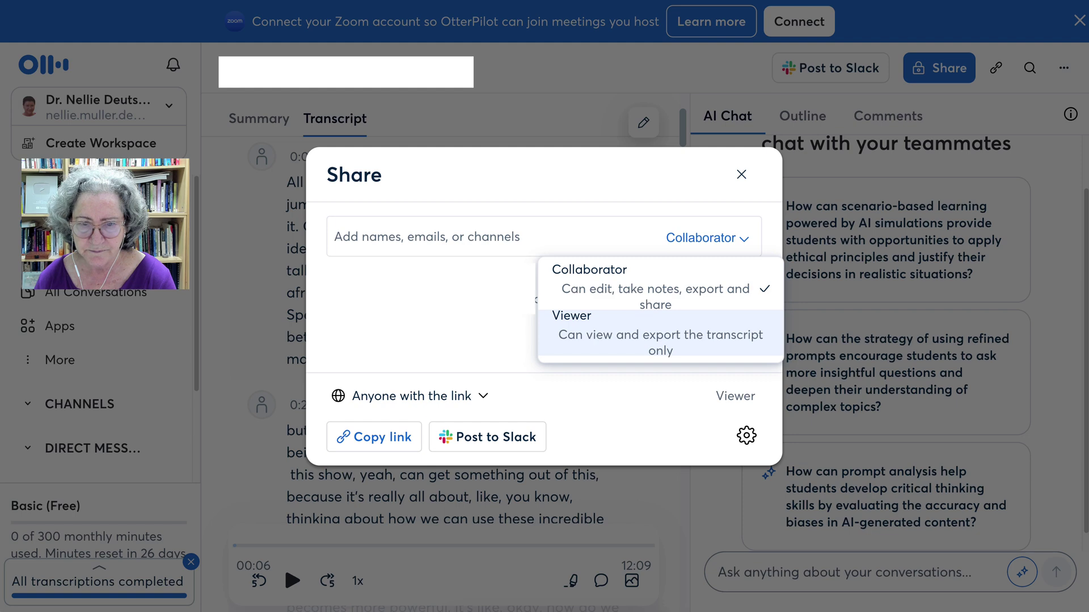
pyautogui.click(660, 334)
pyautogui.click(374, 436)
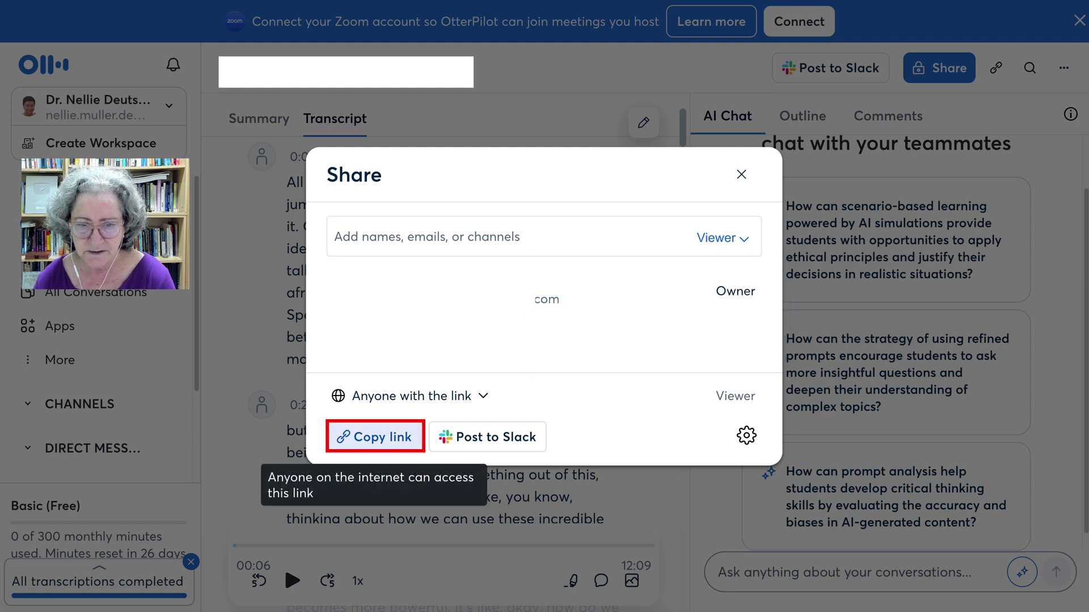
pyautogui.click(741, 174)
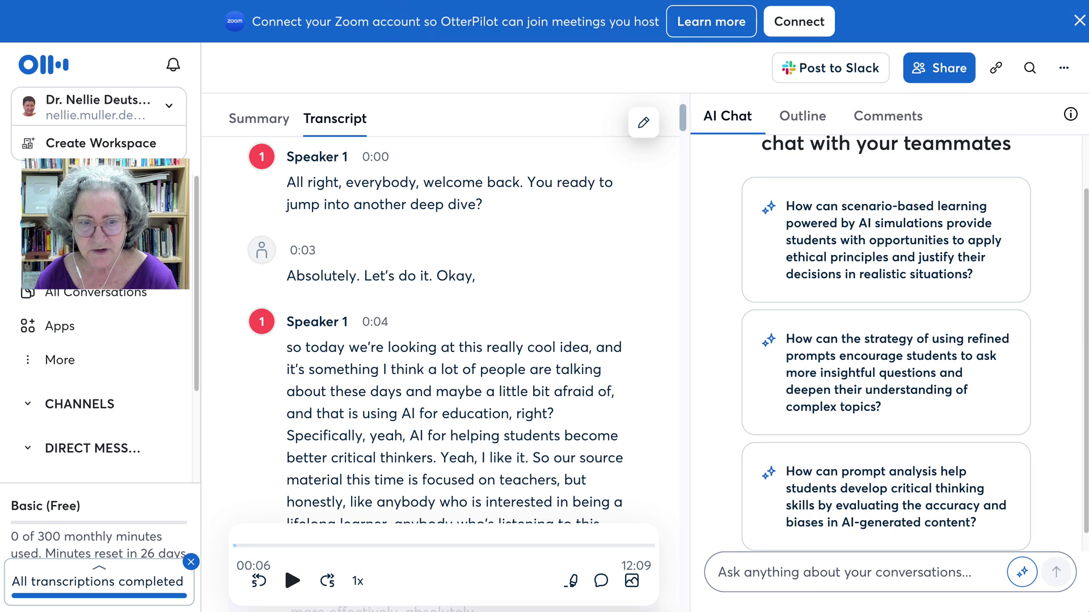
# Read through the opening speaker-labelled passages of the transcript down to Speaker 2's 0:43 segment
pyautogui.scroll(-2, 378, 255)
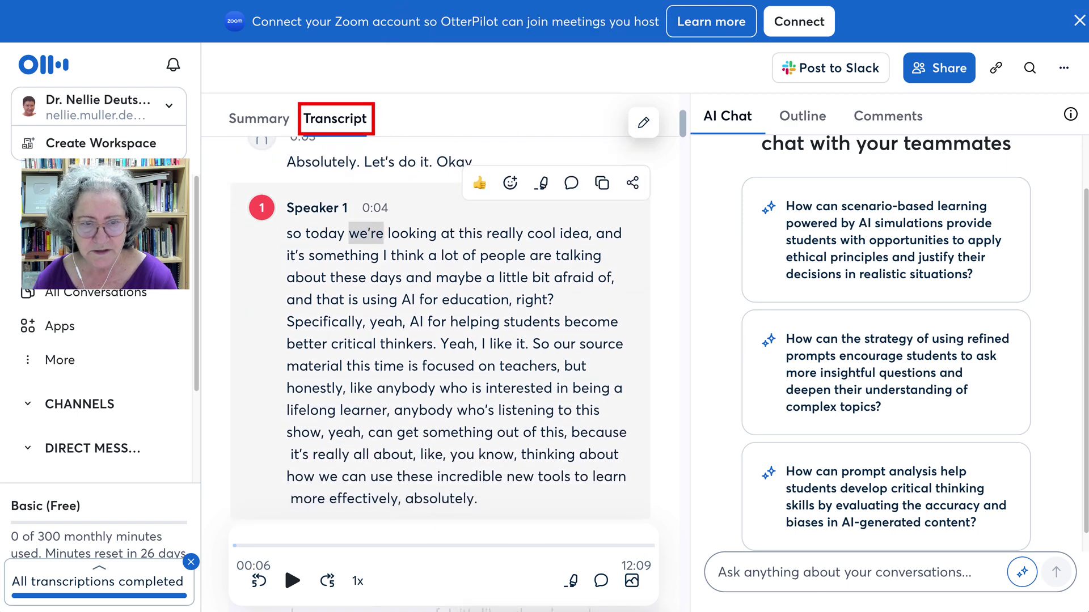
pyautogui.scroll(1, 379, 255)
pyautogui.scroll(-6, 378, 232)
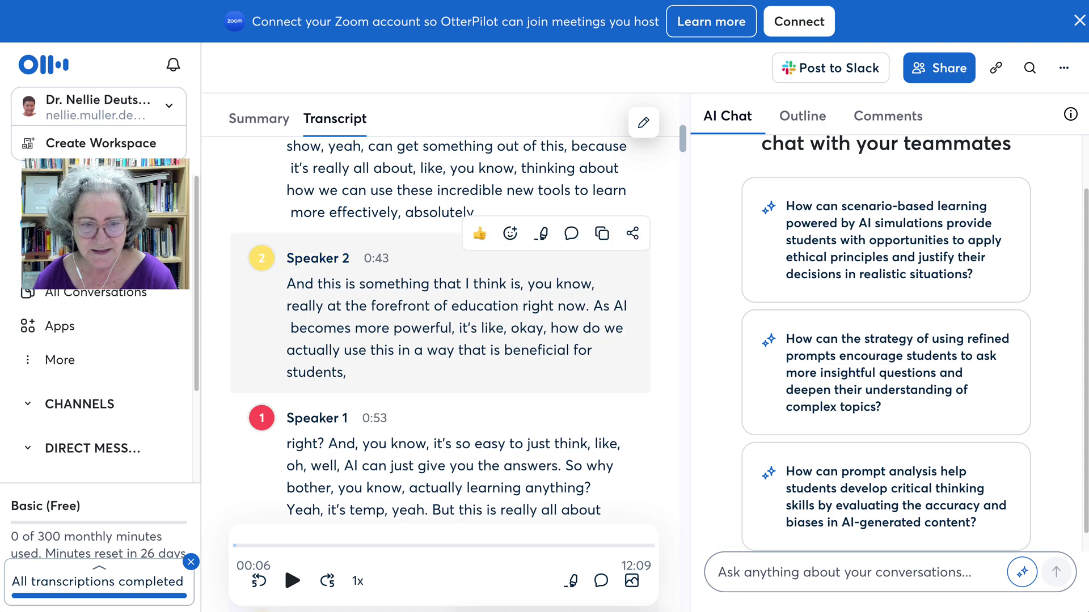
pyautogui.scroll(-2, 379, 238)
pyautogui.scroll(4, 379, 238)
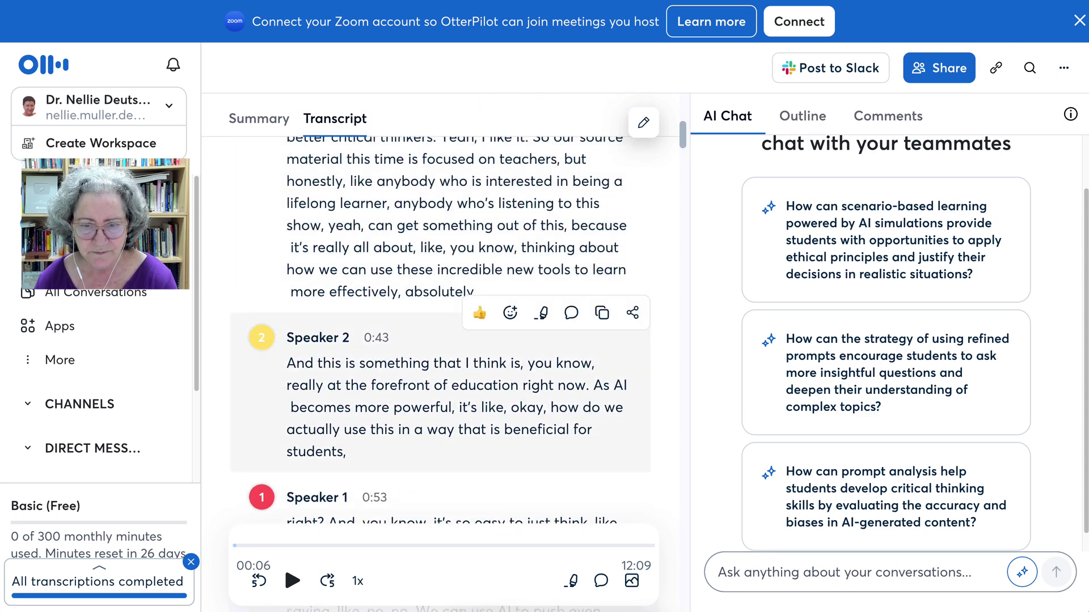
# View the social sharing options for Speaker 2's 0:43 segment and the additional actions available for the conversation
pyautogui.click(633, 313)
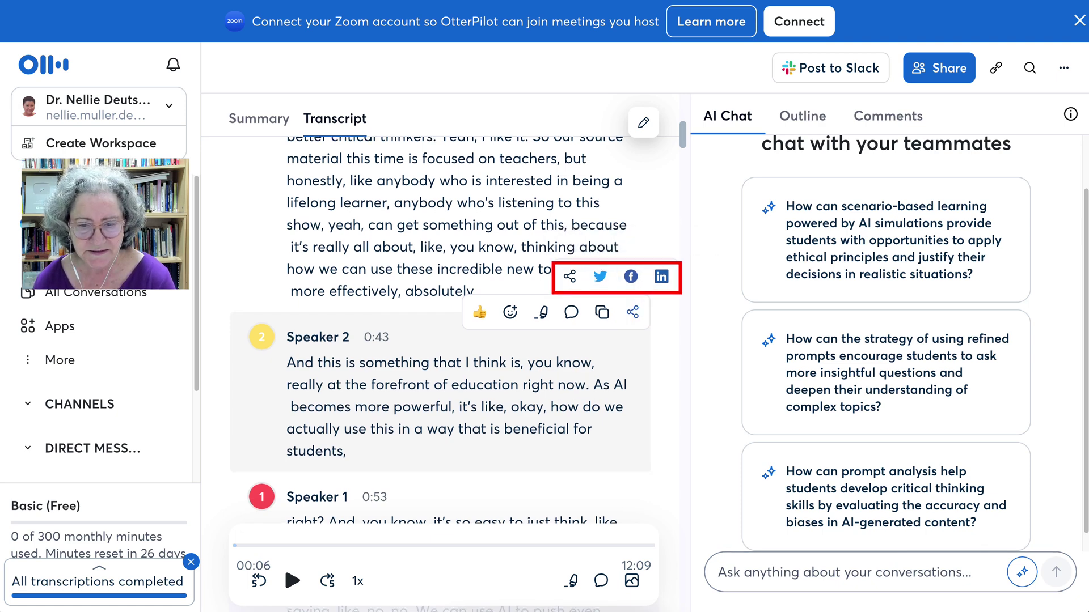
pyautogui.click(520, 270)
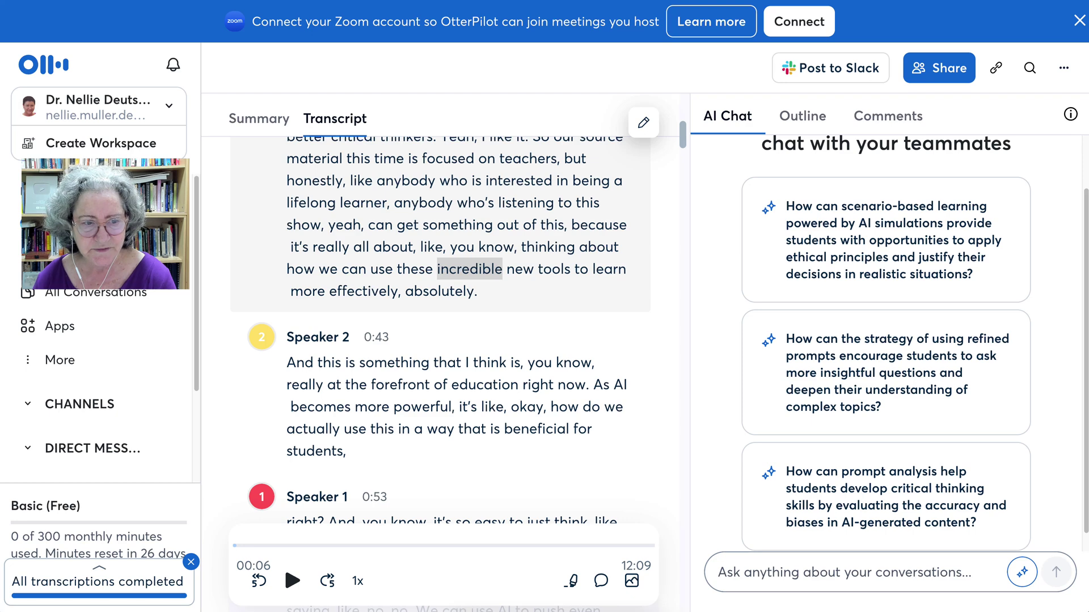
pyautogui.click(1064, 68)
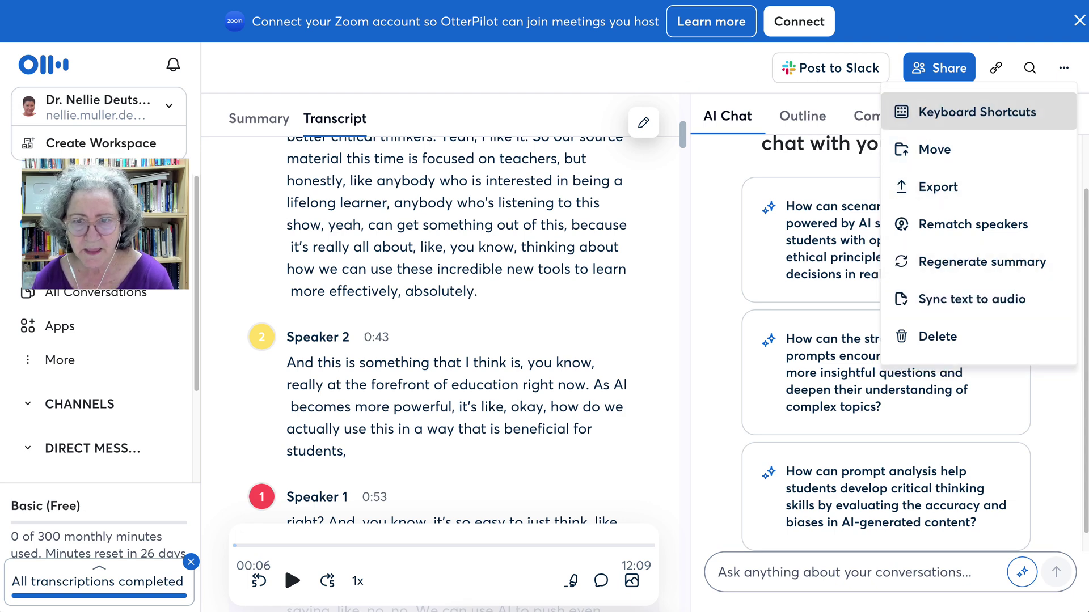
pyautogui.click(830, 68)
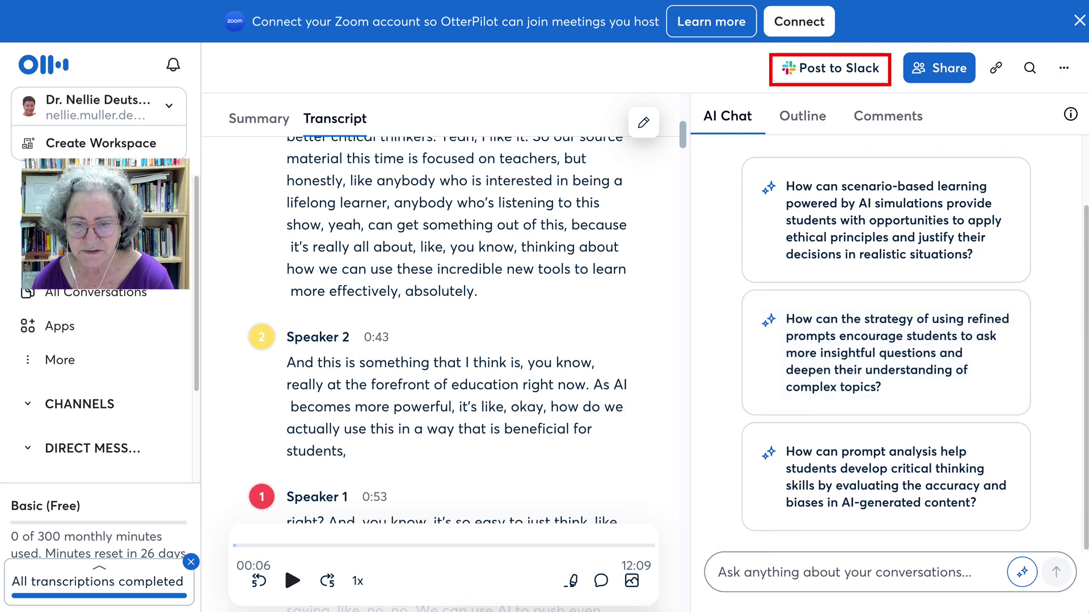
# In the account's meeting settings, turn on Send live transcript and summary, Send Otter Chat Q&A, and Send pre-recording emails
pyautogui.scroll(-3, 572, 359)
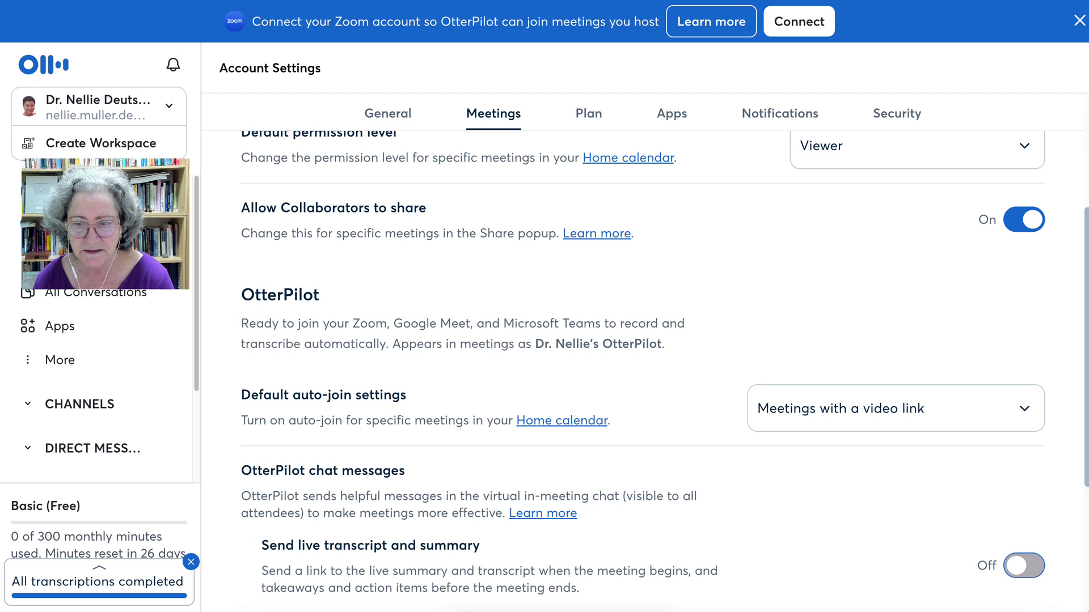
pyautogui.click(1023, 408)
pyautogui.press('Escape')
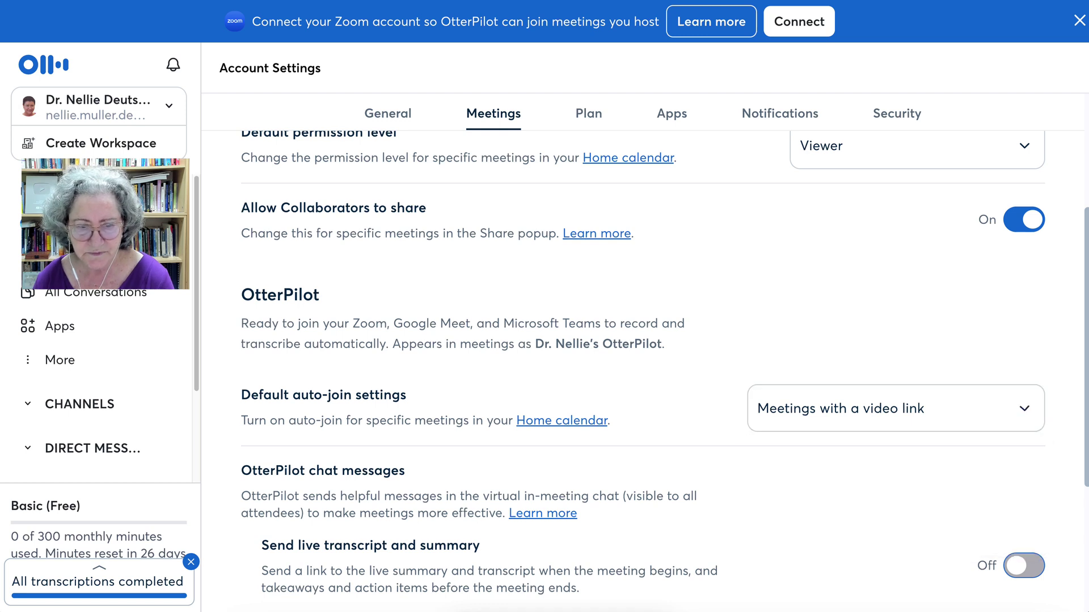
pyautogui.scroll(-4, 664, 372)
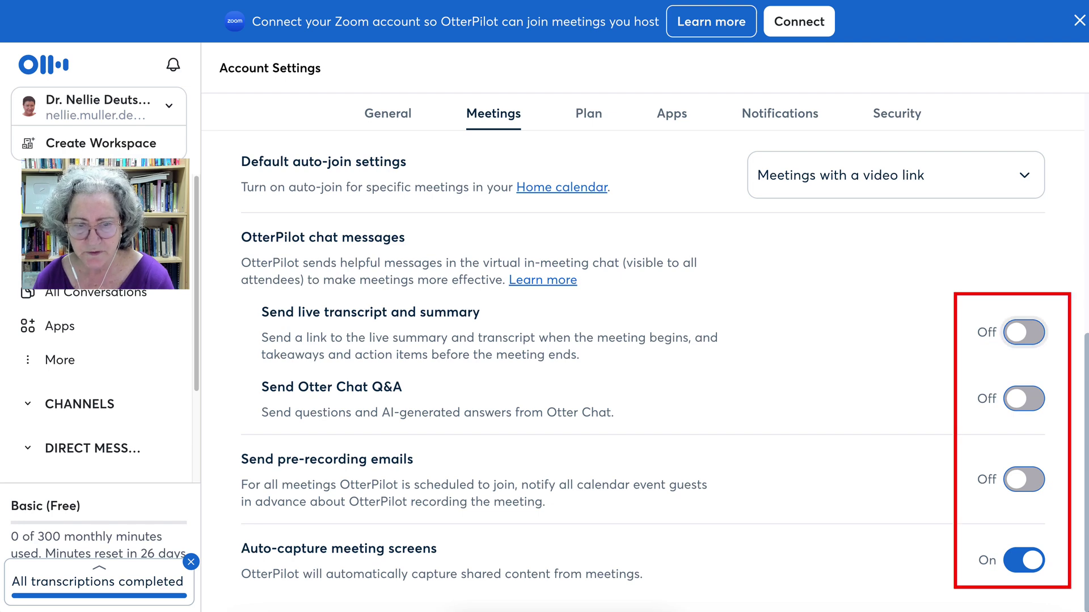
pyautogui.click(1023, 333)
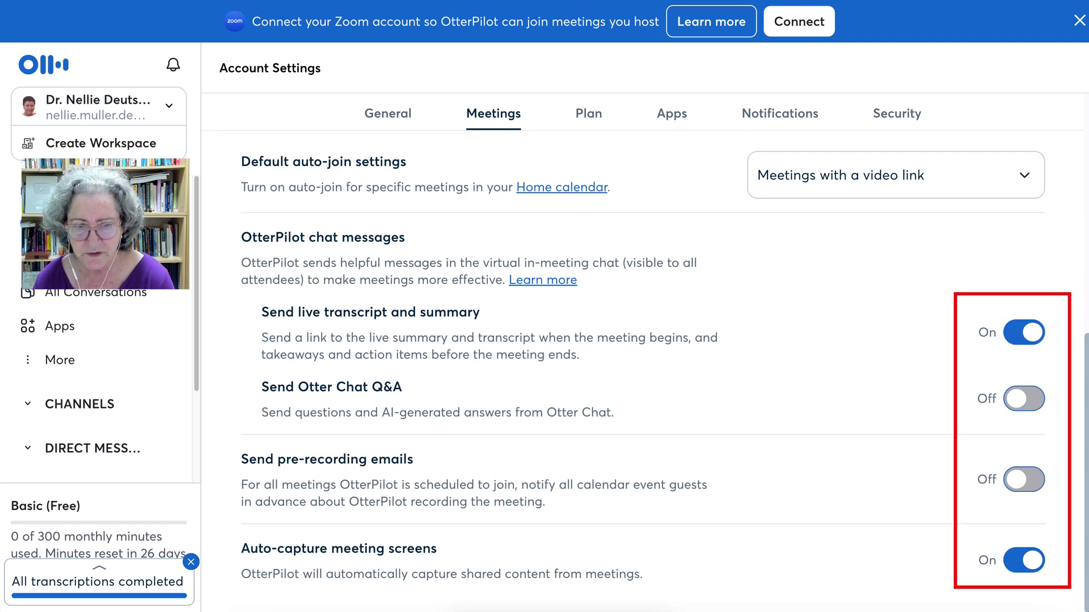
pyautogui.click(1024, 398)
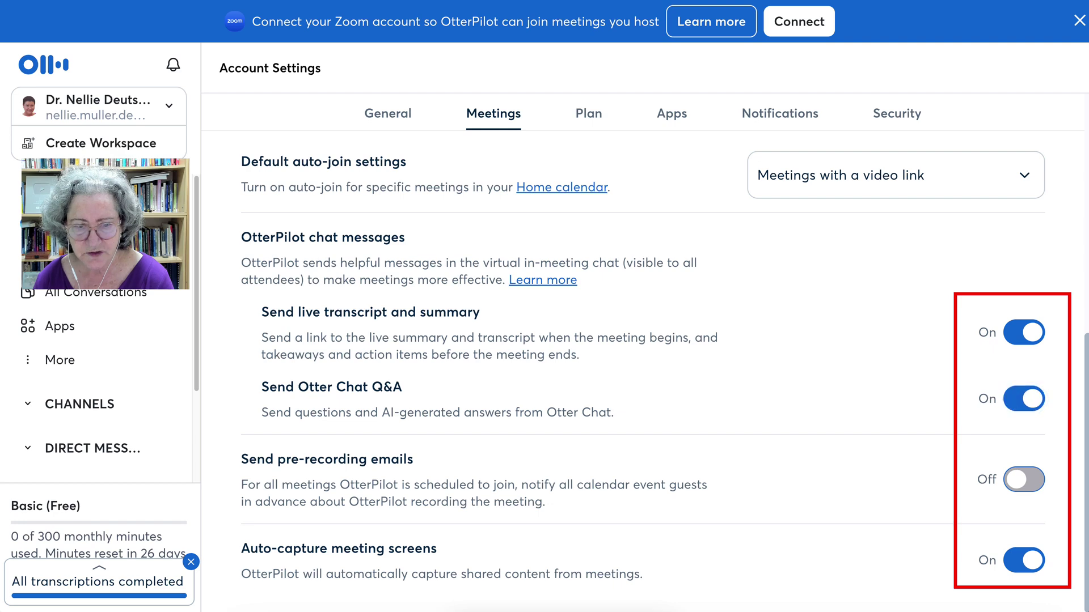
pyautogui.press('Tab')
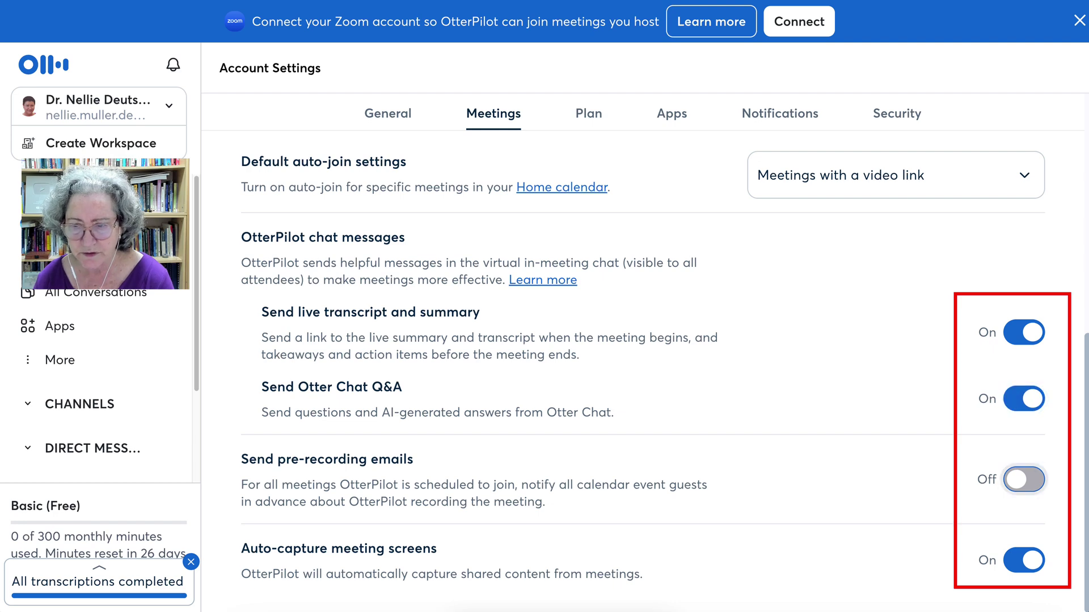
pyautogui.press('space')
pyautogui.scroll(3, 645, 368)
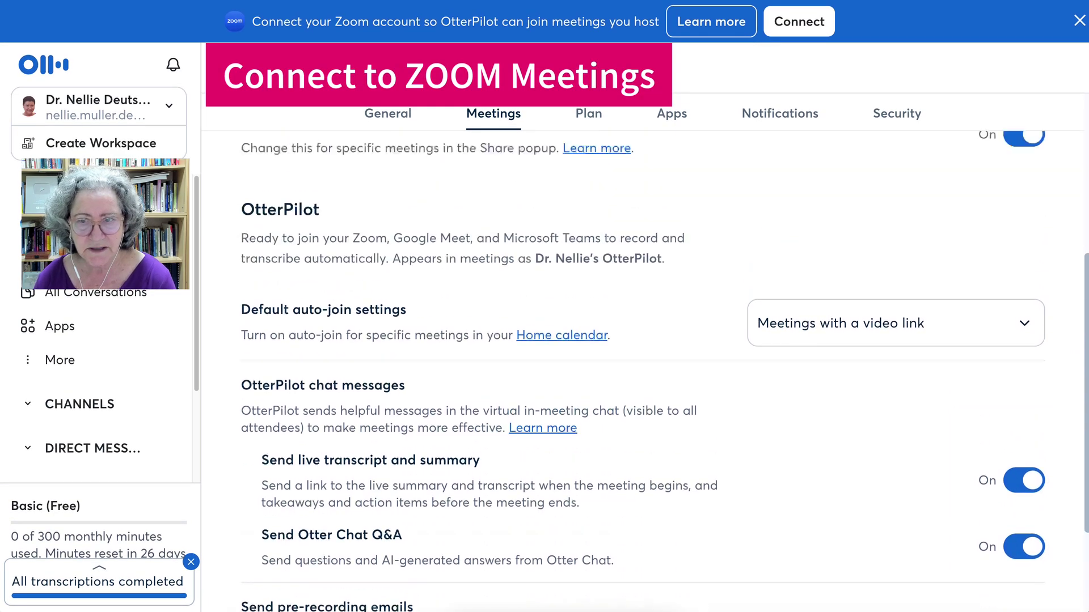
# Look at the other meeting's transcript about Zoom autopilot and return to Home to view the conversations and upcoming meetings
pyautogui.scroll(5, 645, 368)
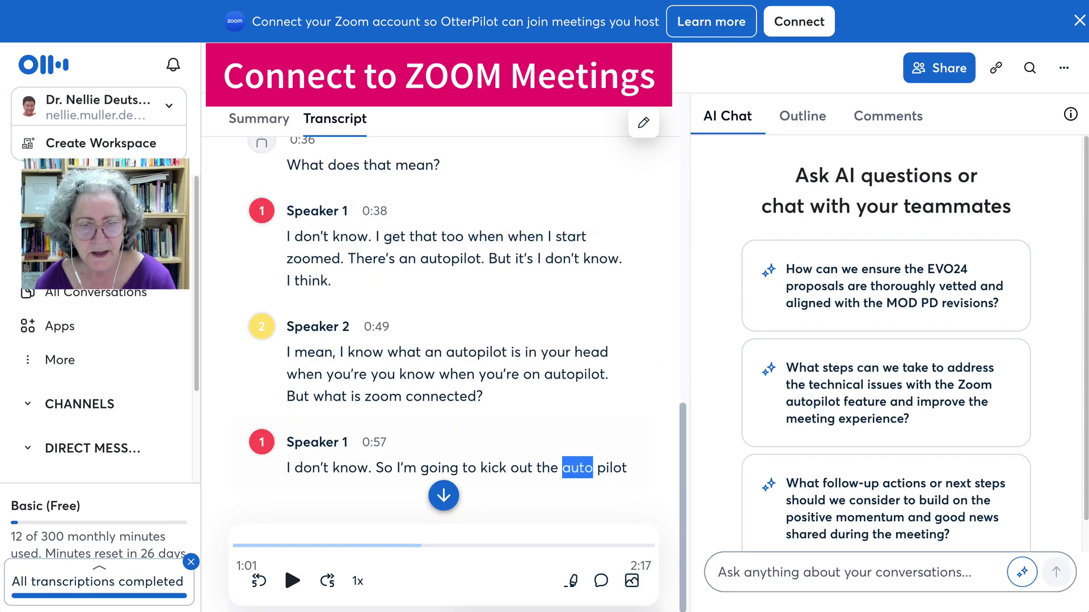
pyautogui.scroll(1, 443, 340)
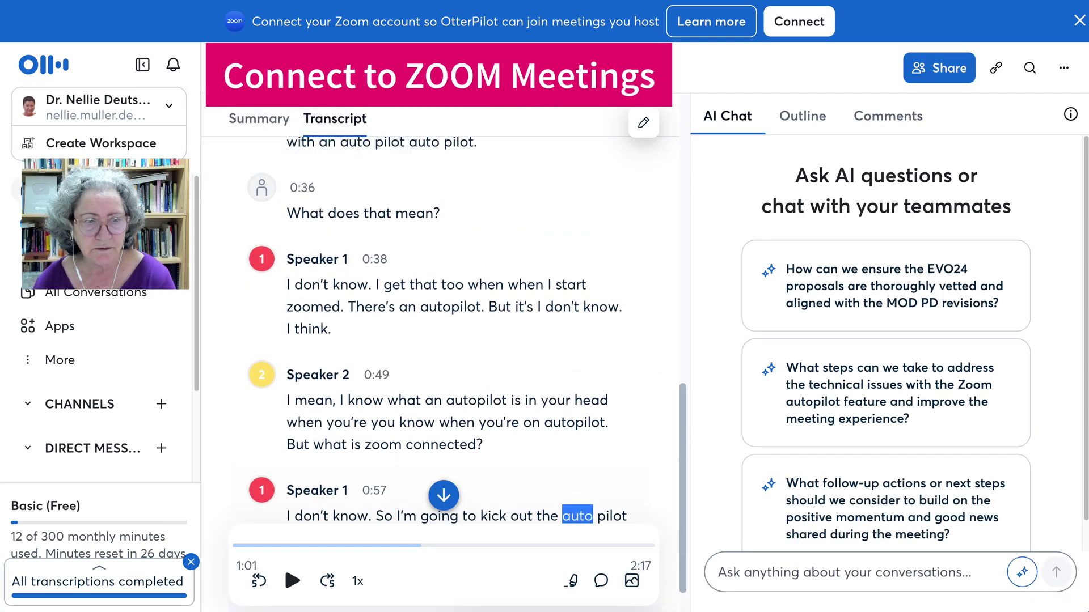
pyautogui.click(60, 190)
pyautogui.scroll(-4, 472, 318)
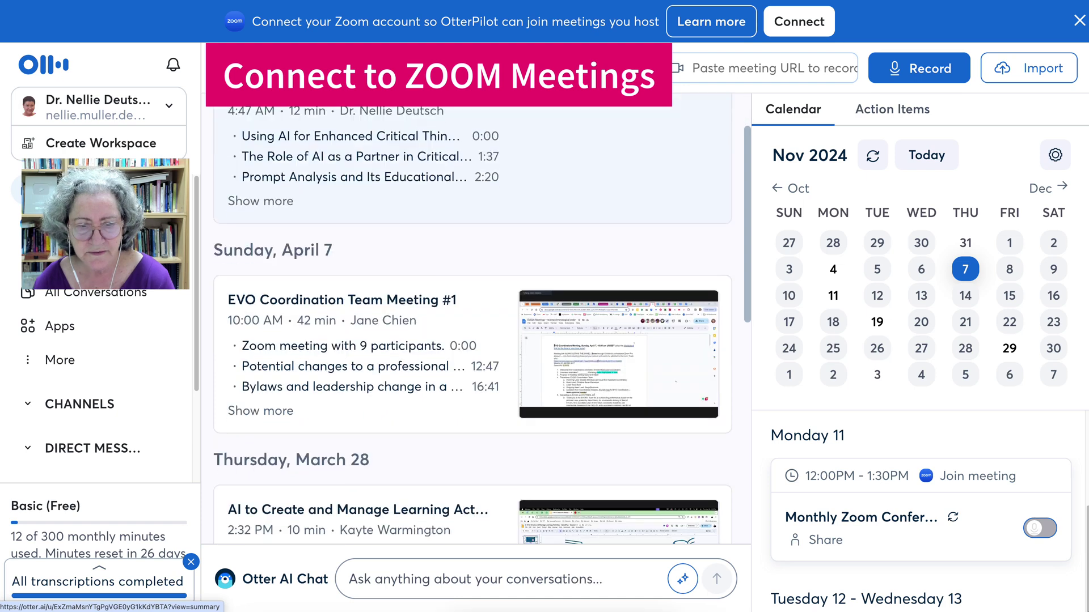
pyautogui.scroll(-2, 472, 269)
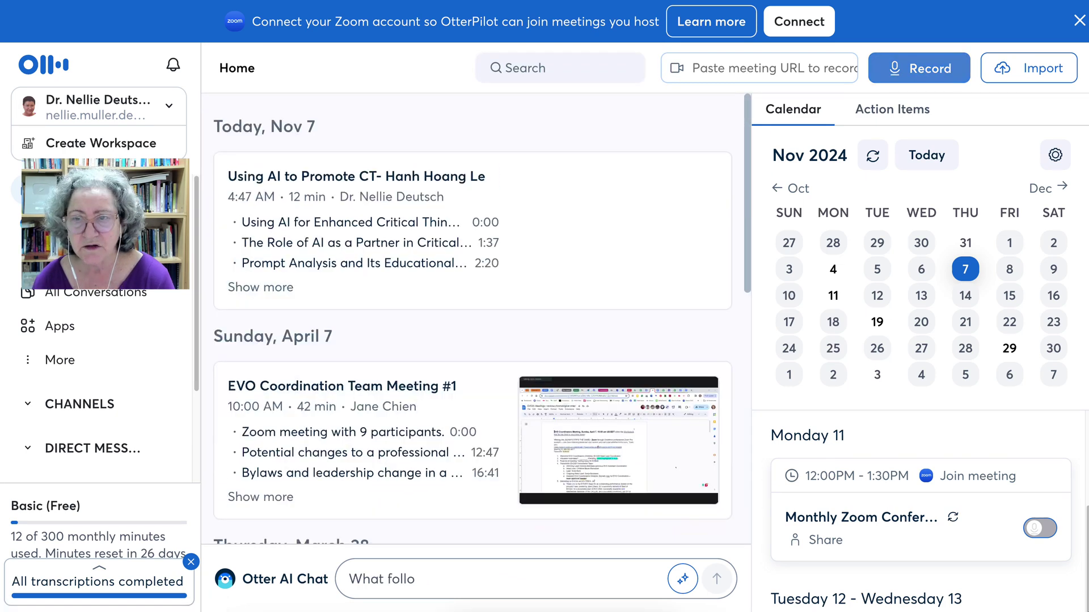
# Start a new recording and allow otter.ai to use the microphone on every visit
pyautogui.click(918, 68)
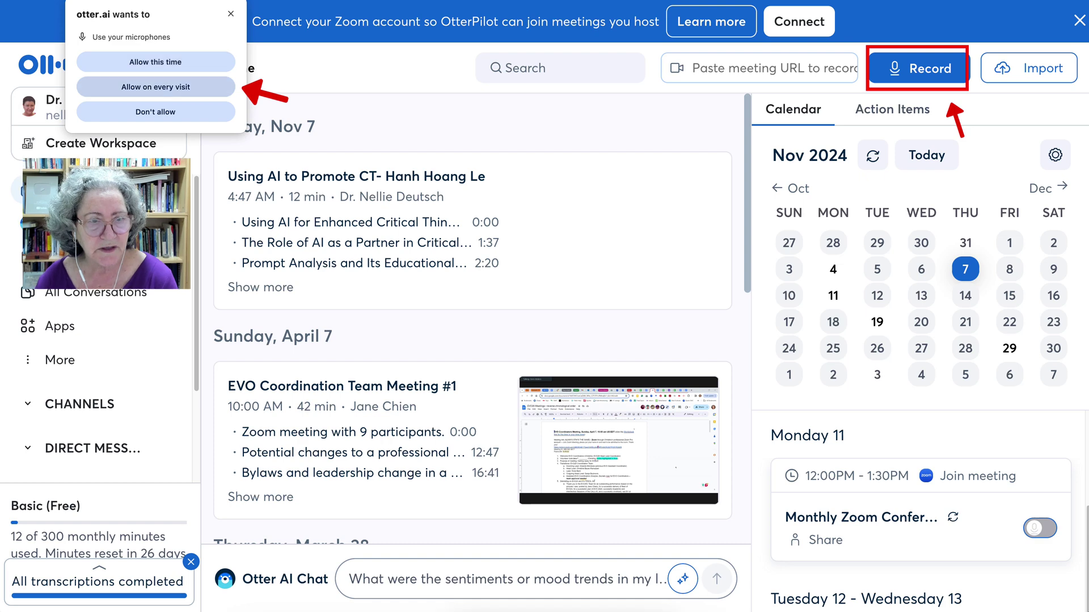
pyautogui.click(156, 87)
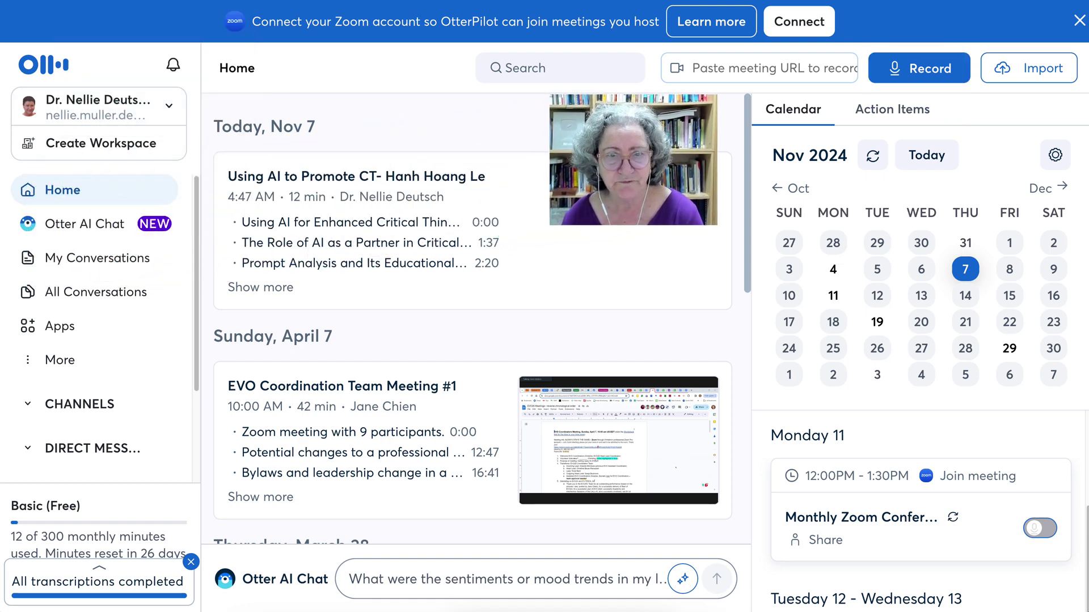